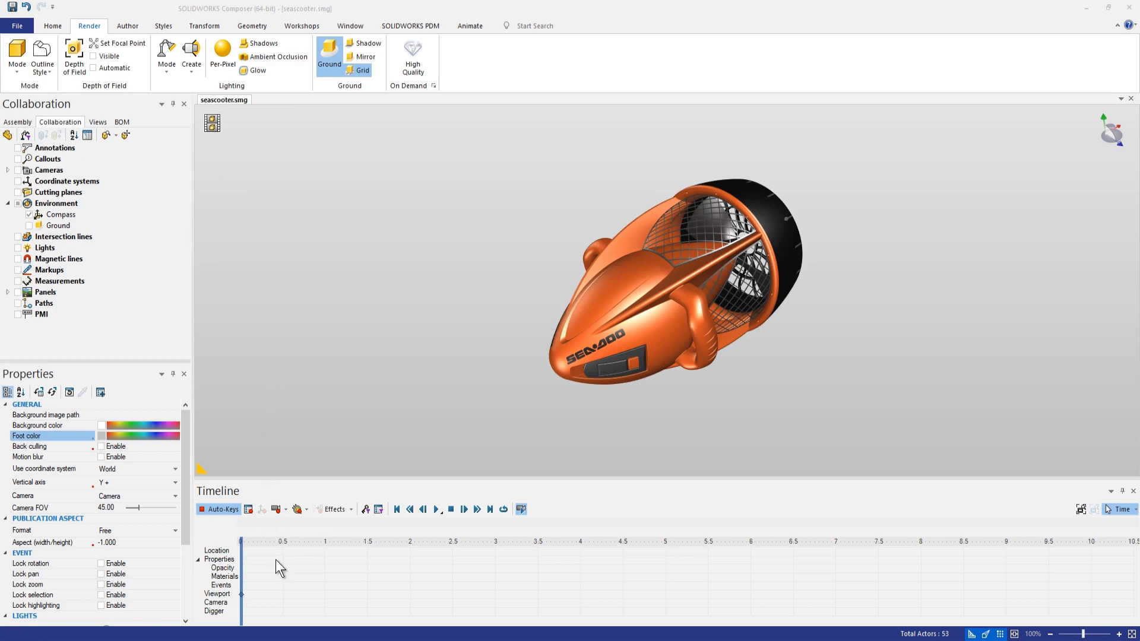
Set camera keys at 0 s and at 2 s with a new three-quarter view.
left_click(277, 510)
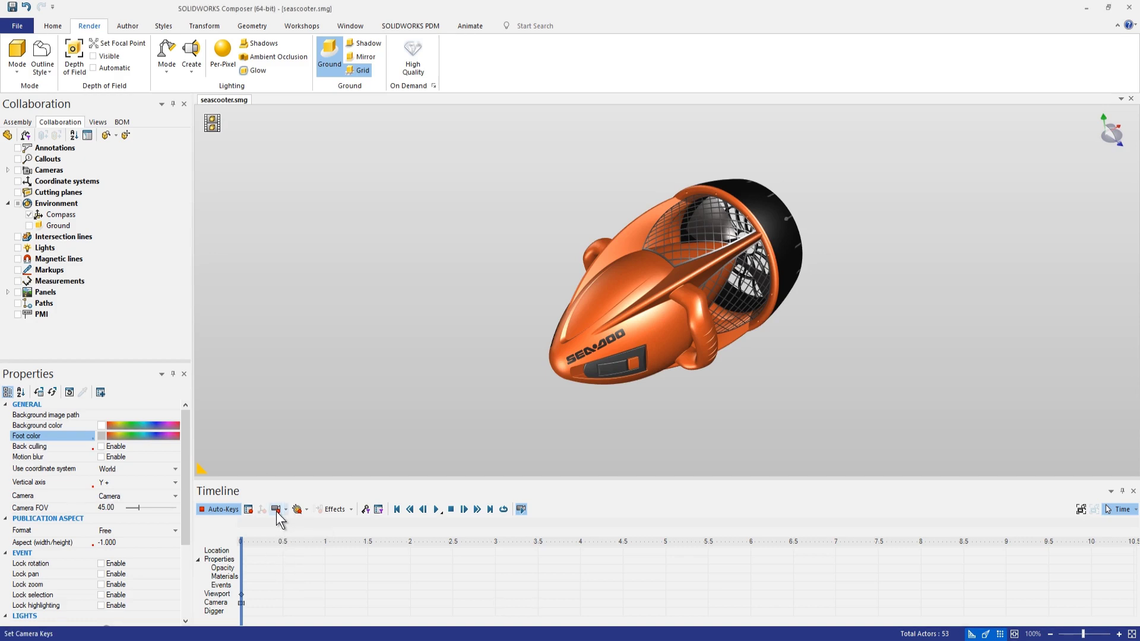
left_click(411, 540)
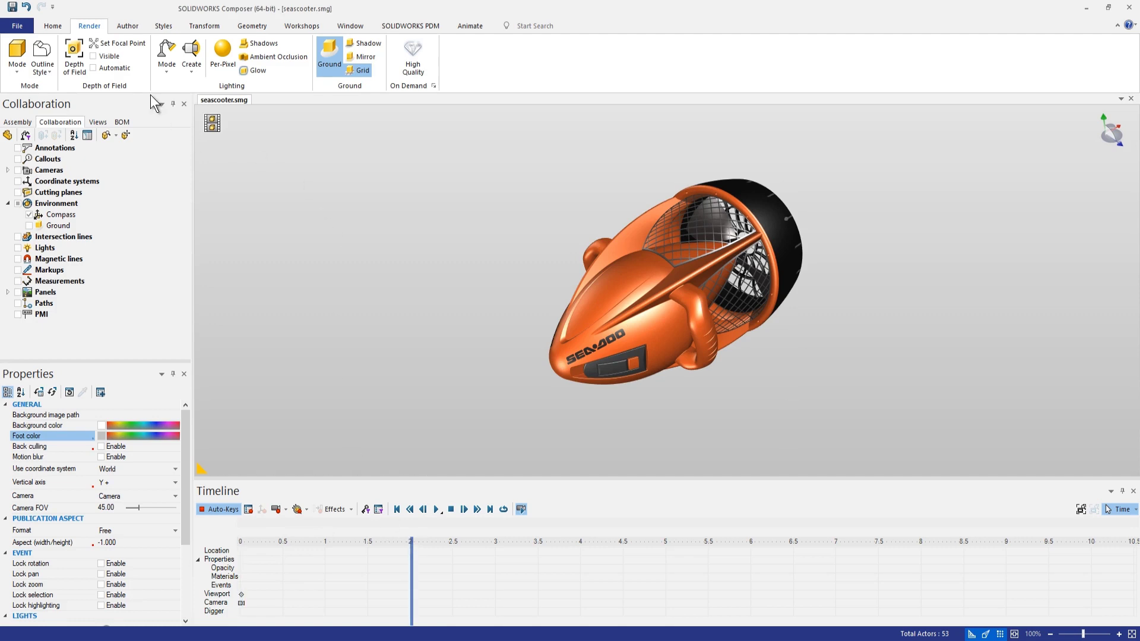
left_click(54, 26)
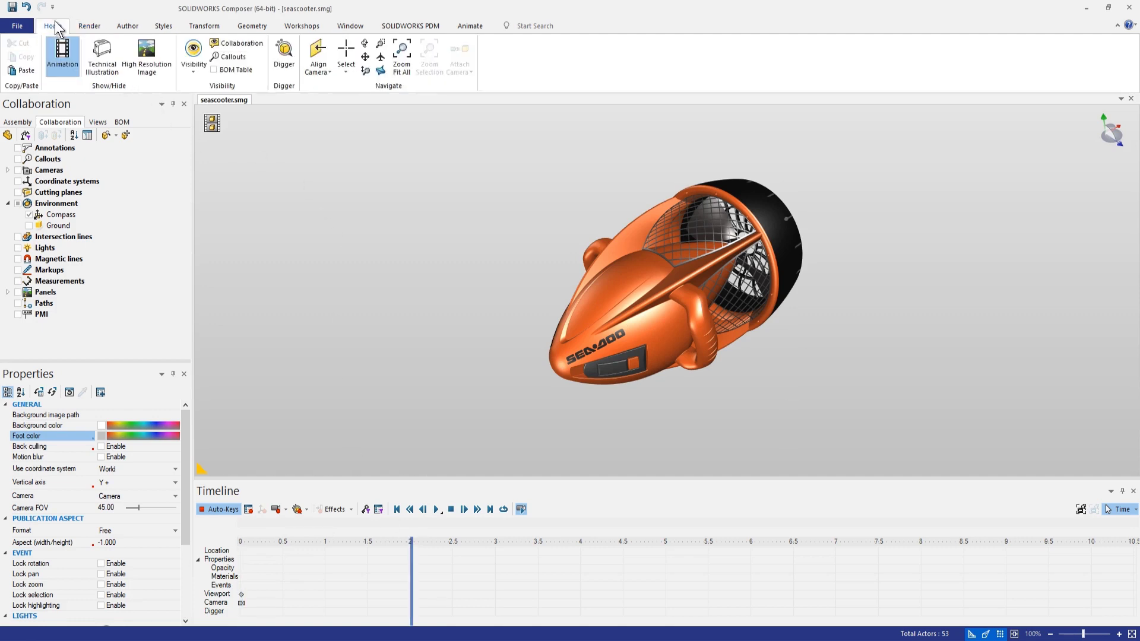
left_click(325, 72)
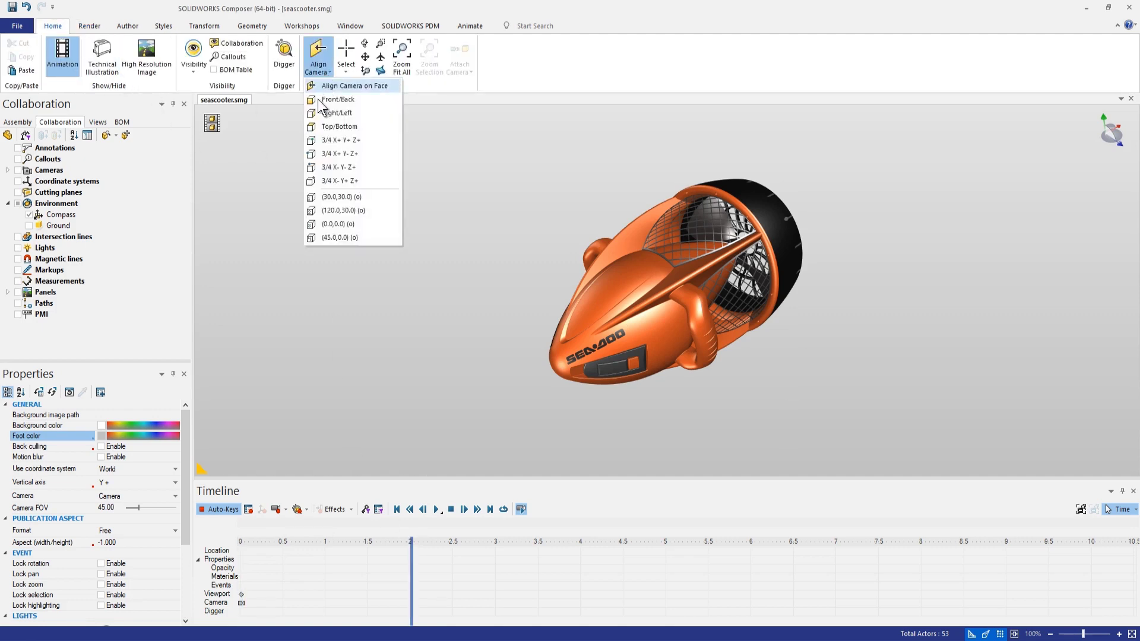
left_click(355, 166)
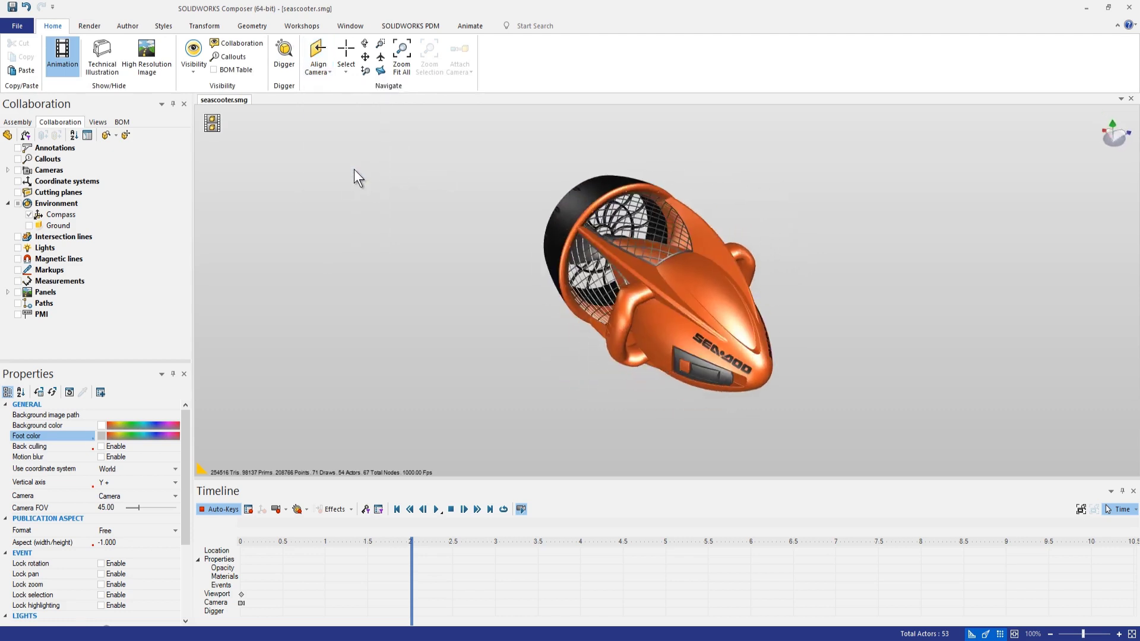
left_click(280, 512)
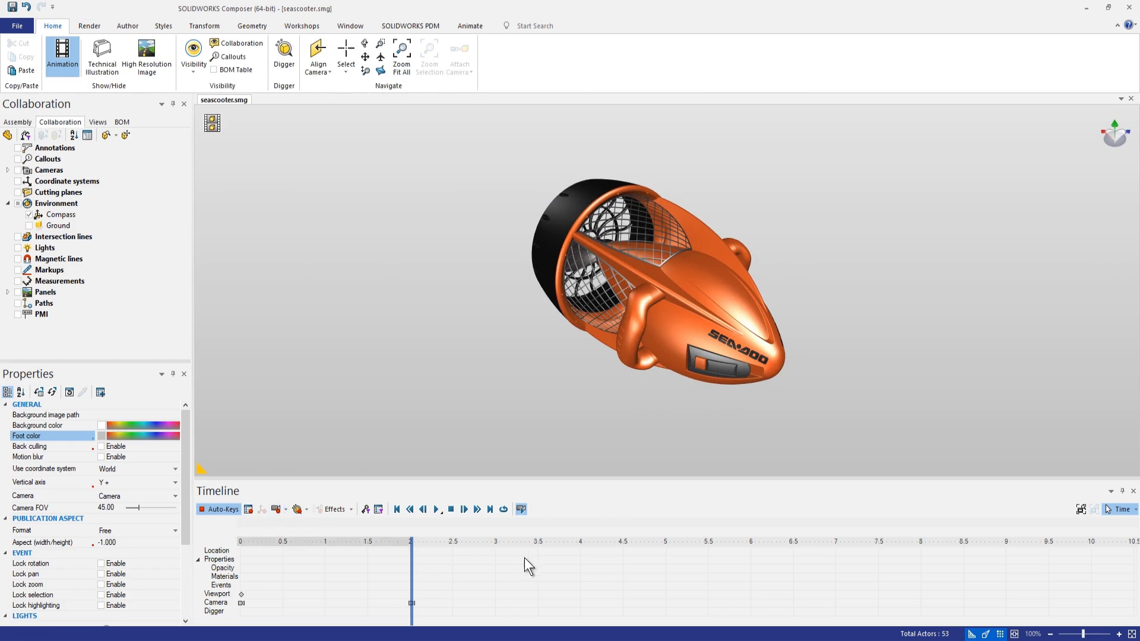
Add camera keys at 4 s (3/4 X- Y+ Z+) and 6 s (3/4 X+ Y+ Z+).
left_click(581, 541)
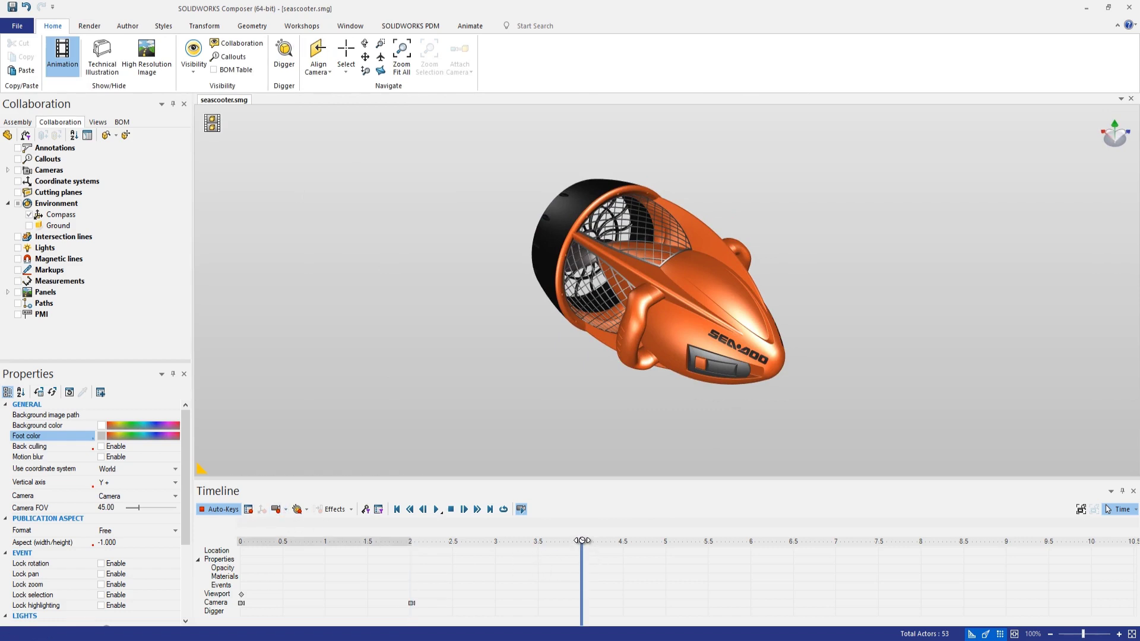
left_click(323, 75)
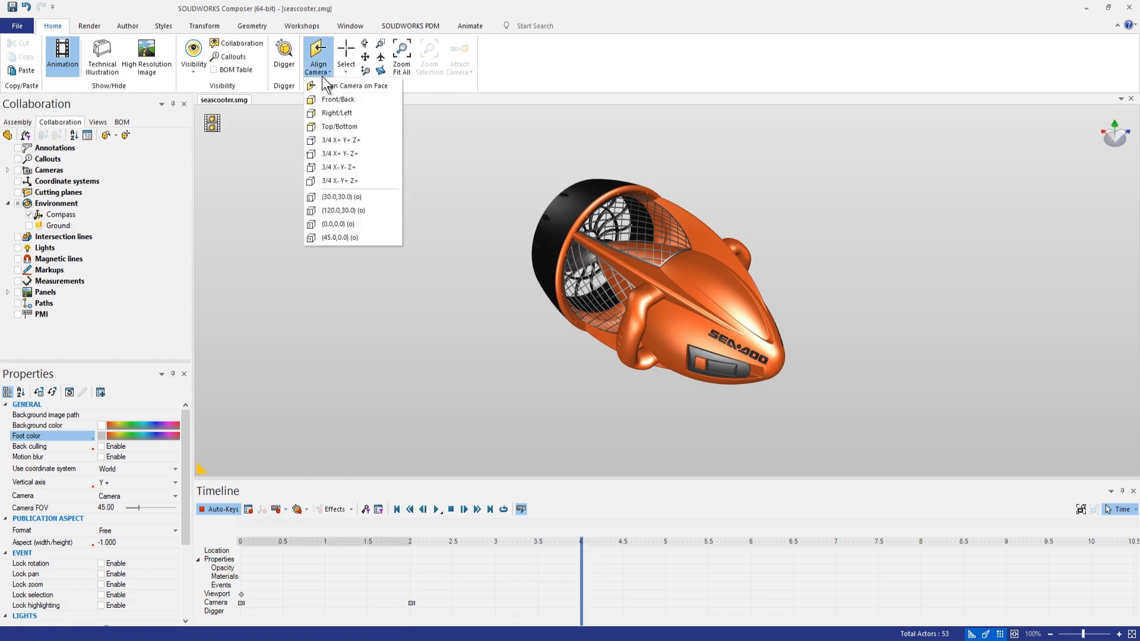
left_click(347, 178)
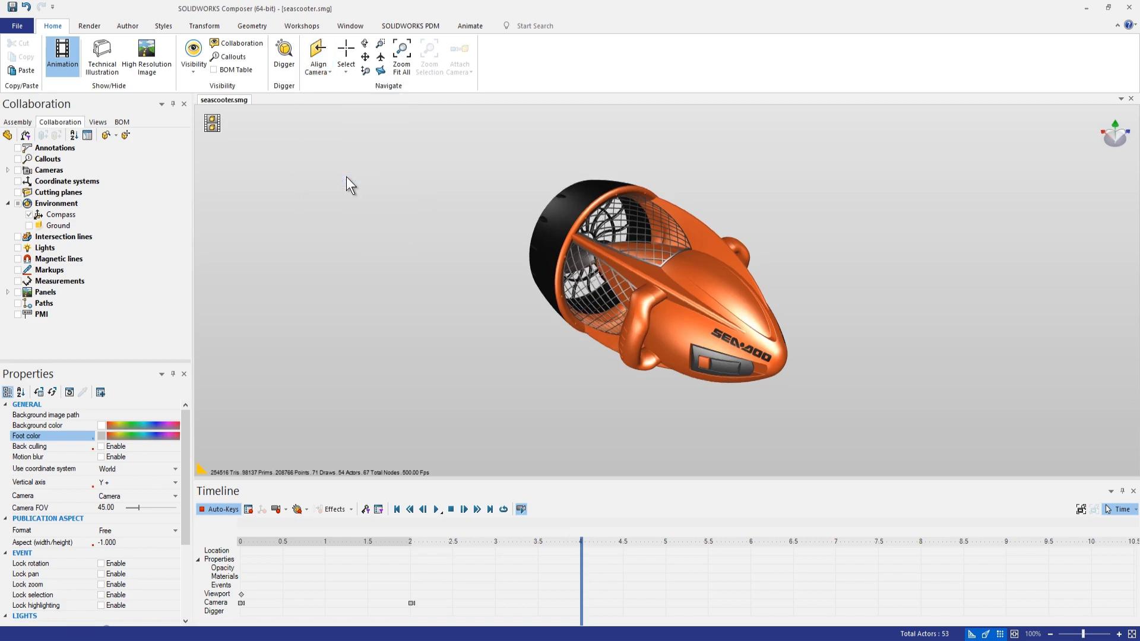
left_click(276, 510)
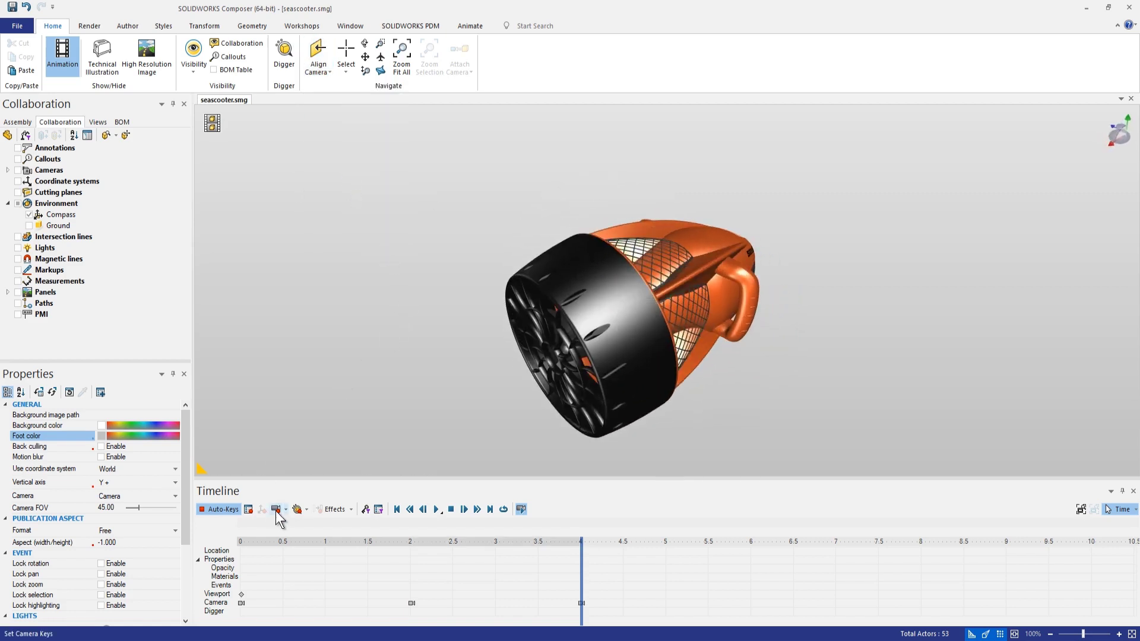
left_click(749, 541)
left_click(319, 70)
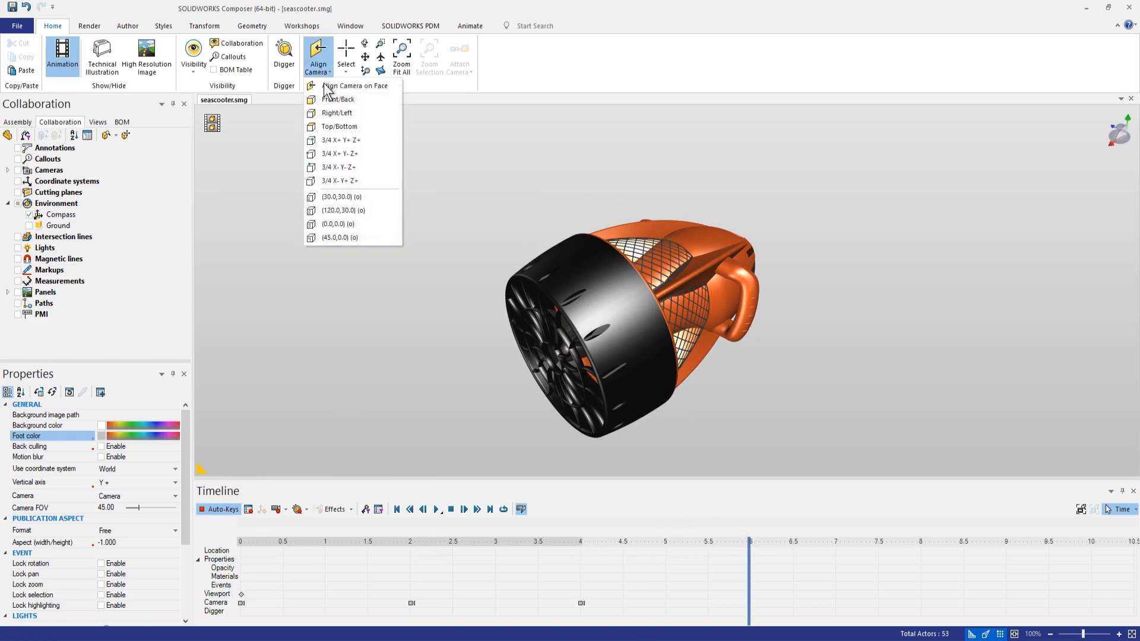
left_click(345, 140)
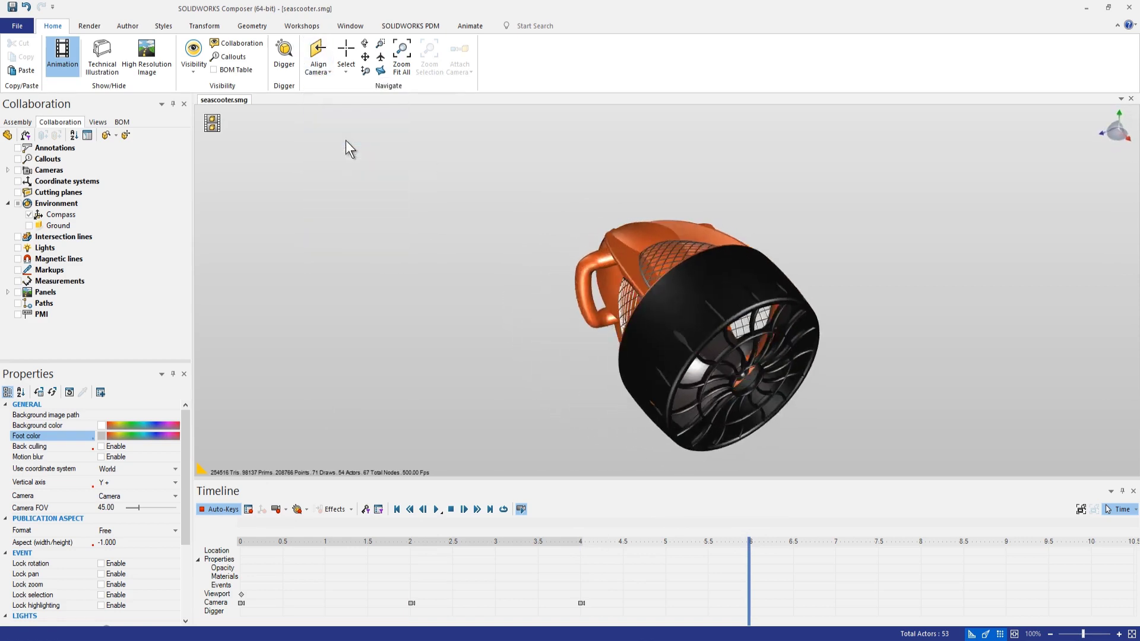
left_click(276, 509)
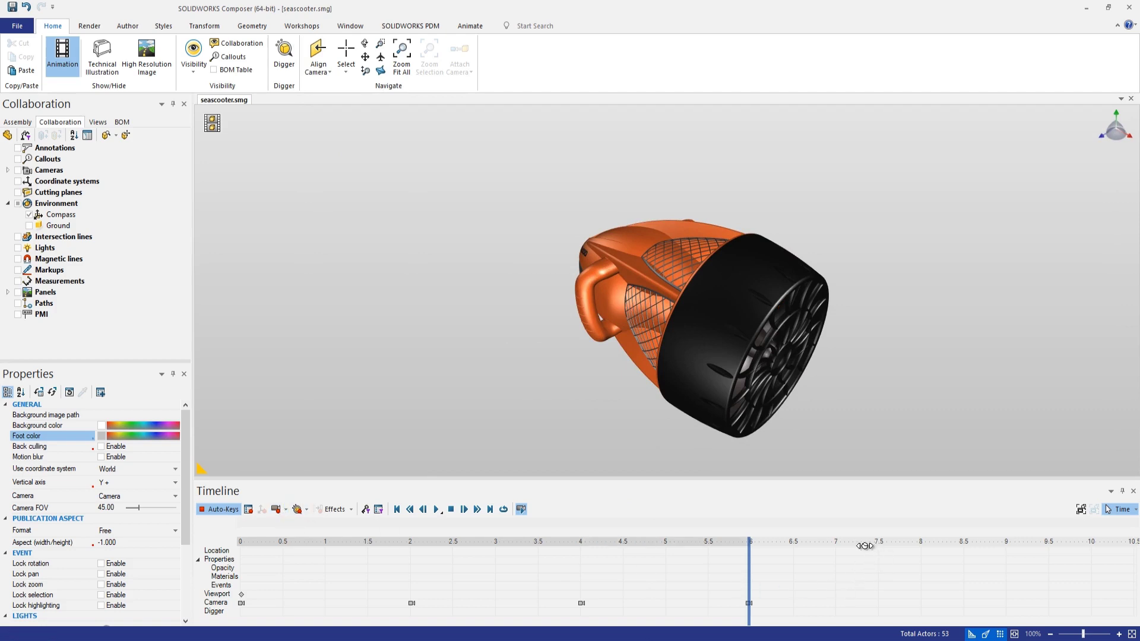
Set the final camera key at 8 s on the starting three-quarter view.
left_click(920, 542)
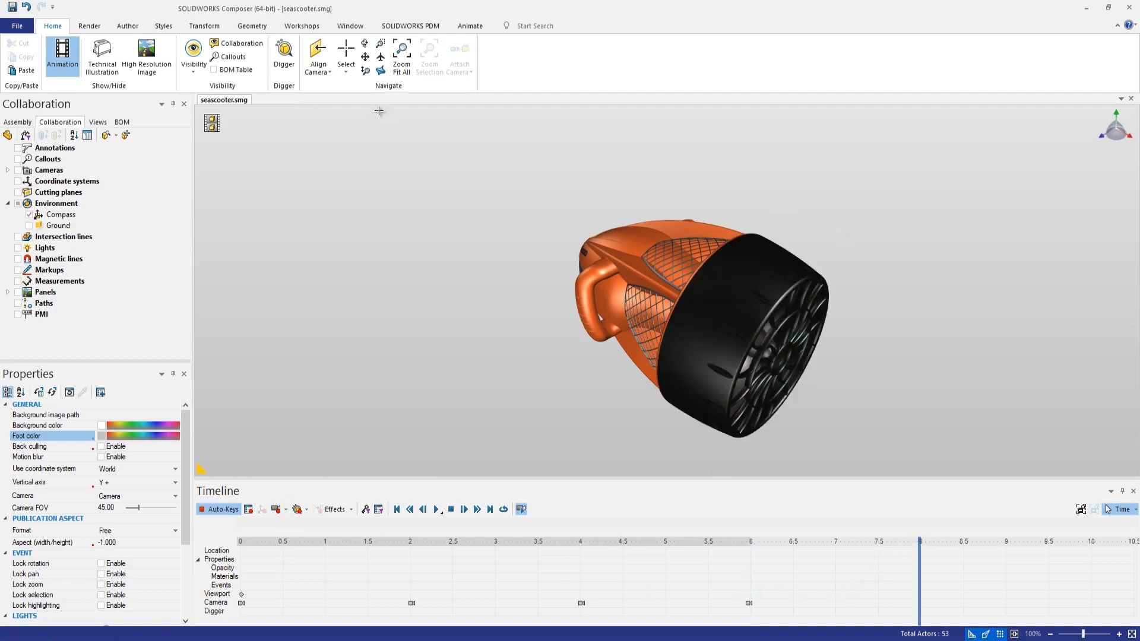
left_click(321, 64)
left_click(341, 156)
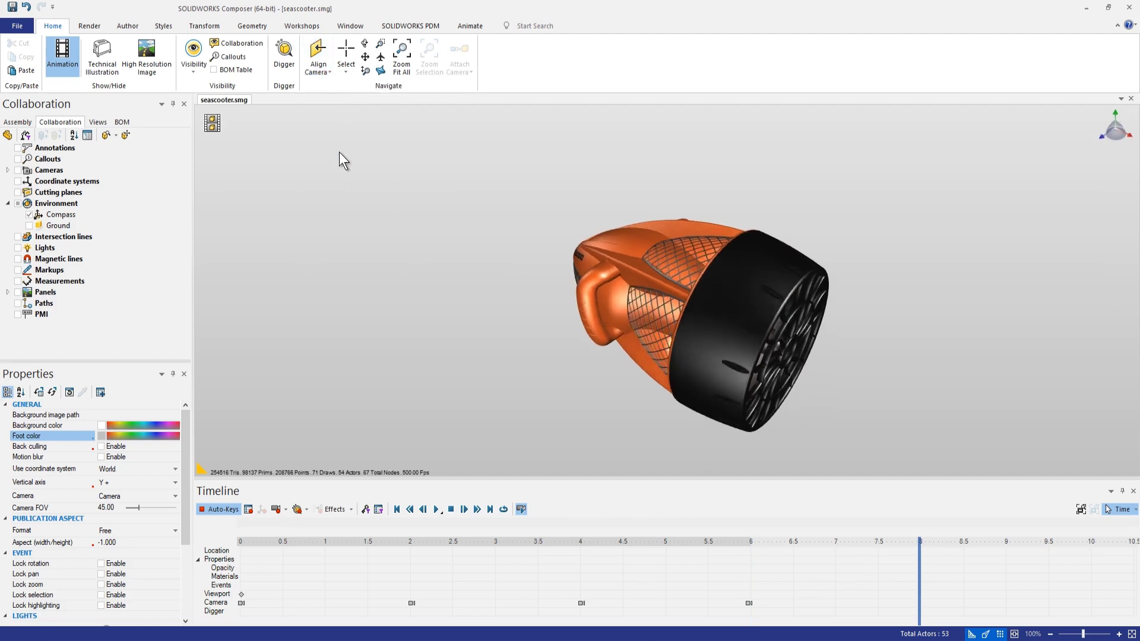
left_click(284, 509)
Rewind the timeline and play the camera animation through to 8 s.
left_click(398, 511)
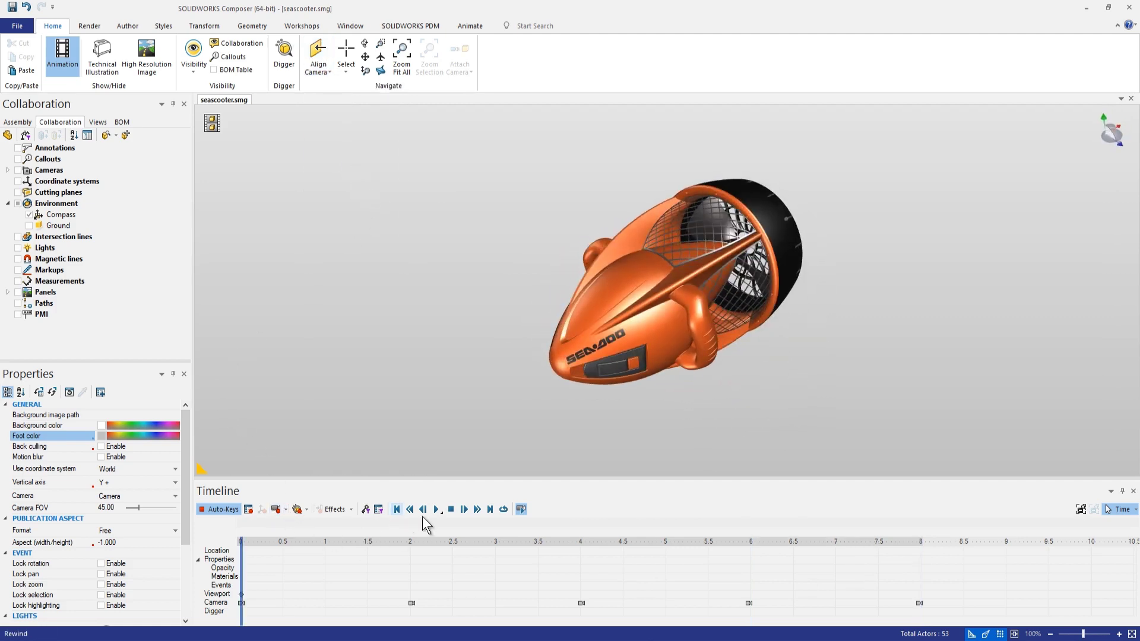
left_click(437, 509)
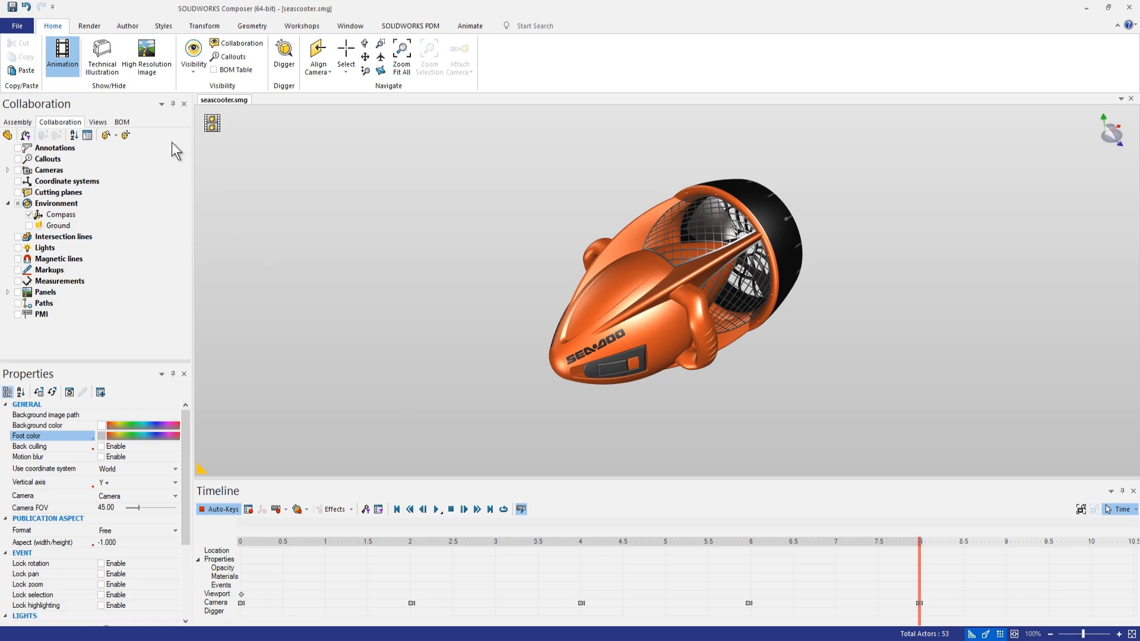
Exit Animation mode and open High Resolution Image export with a 1080-pixel image height.
left_click(212, 123)
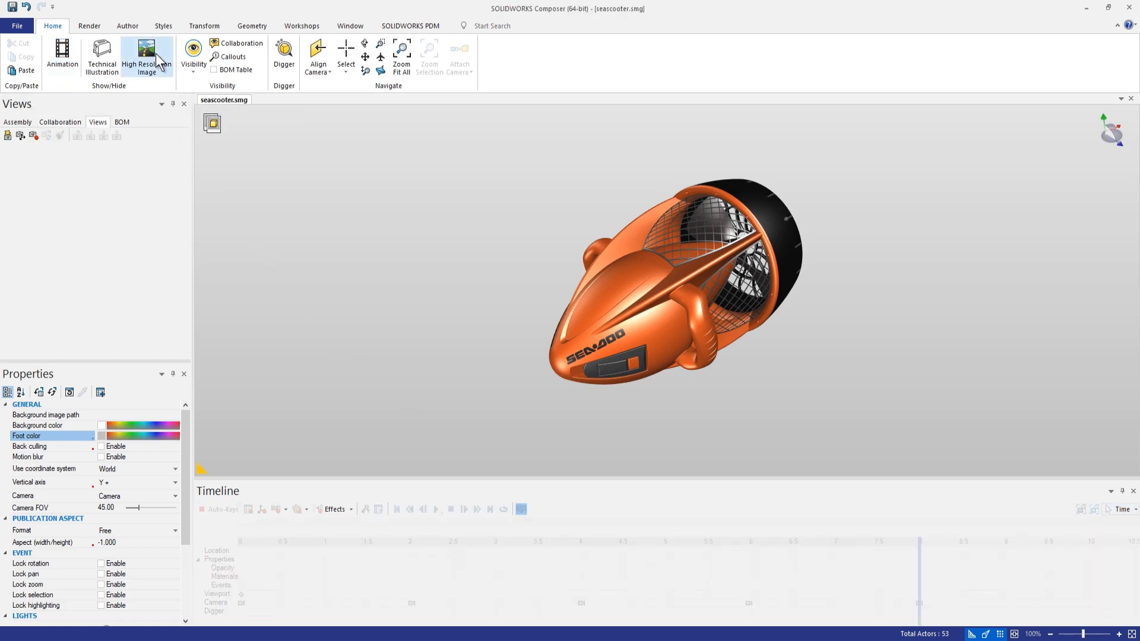
left_click(156, 55)
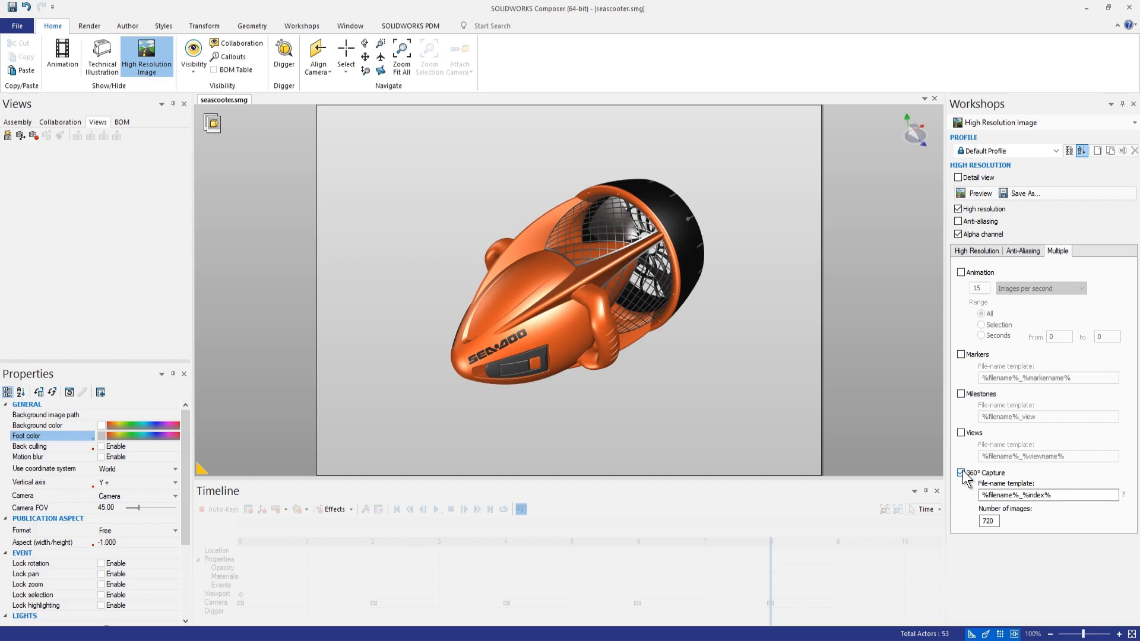
left_click(971, 249)
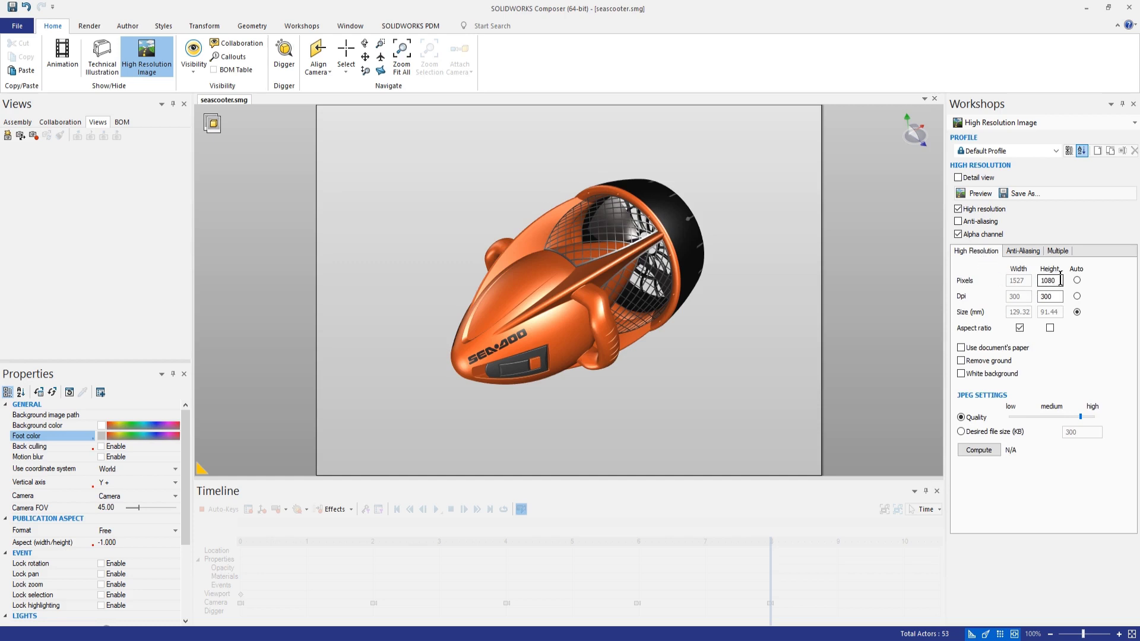
left_click(1056, 281)
left_click(1056, 251)
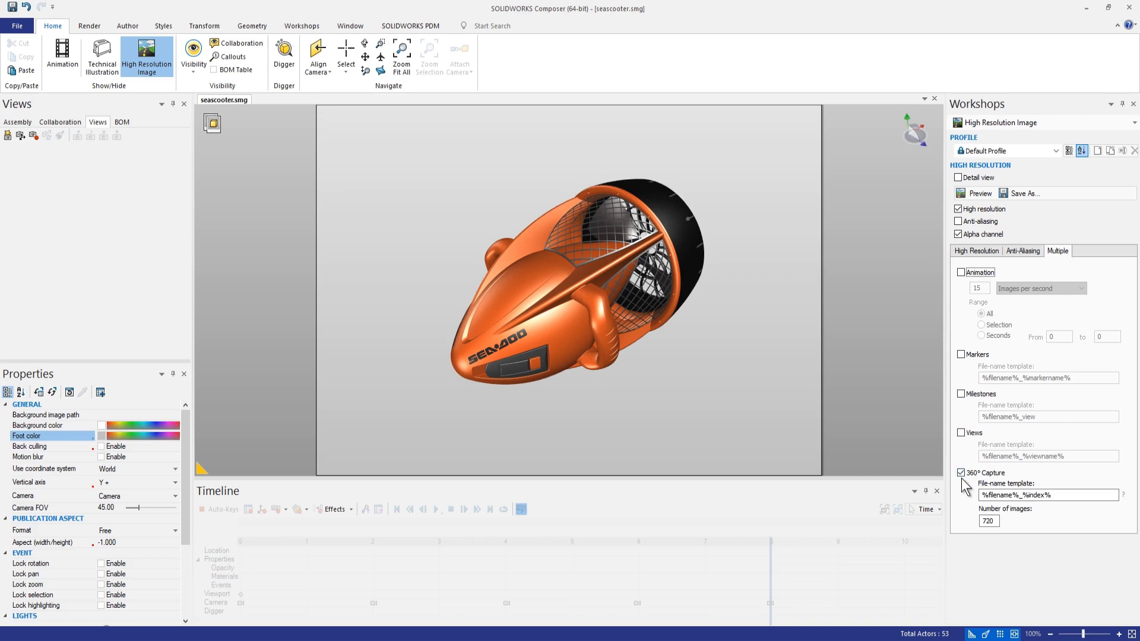
Change the 360° Capture number of images from 360 to 720.
double_click(997, 520)
type("360")
key("ctrl+a")
type("720")
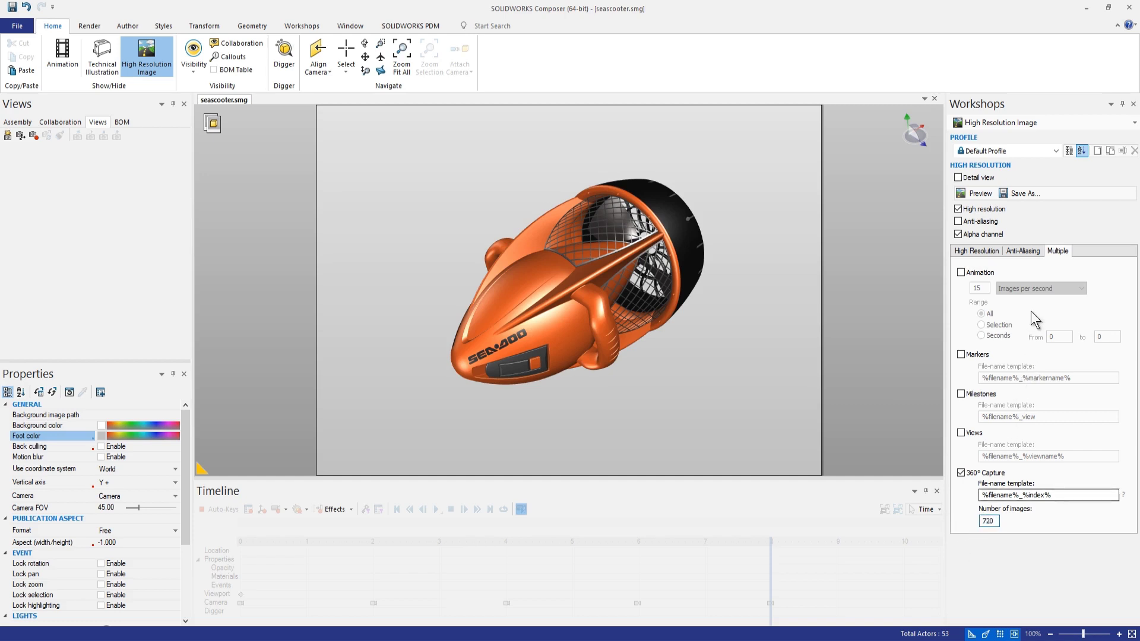
left_click(1023, 193)
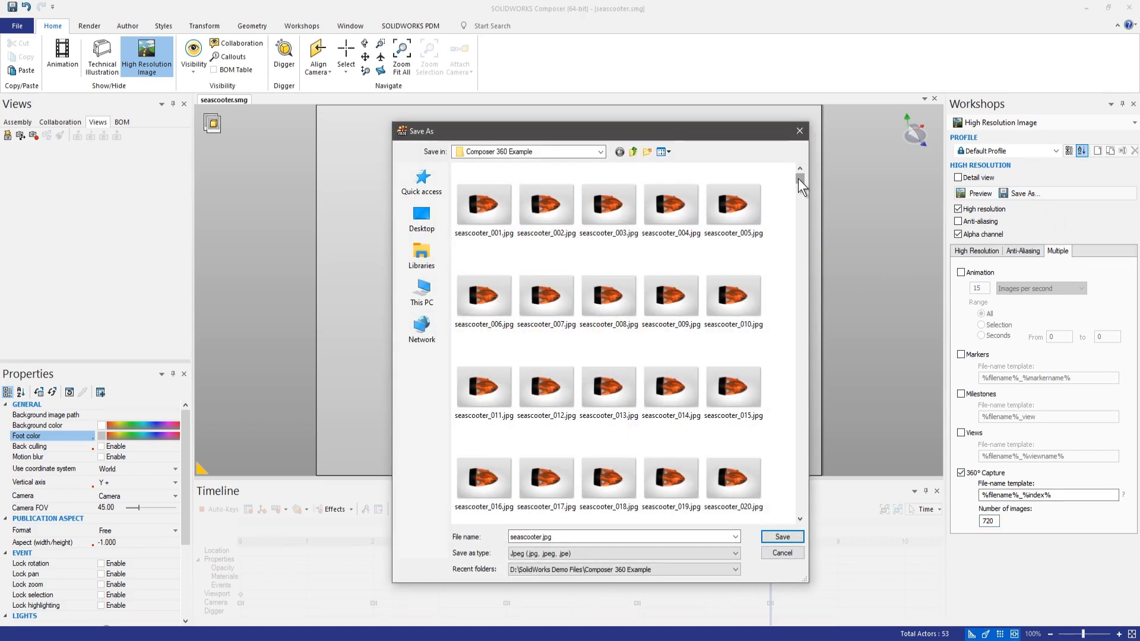
left_click_drag(798, 180, 792, 275)
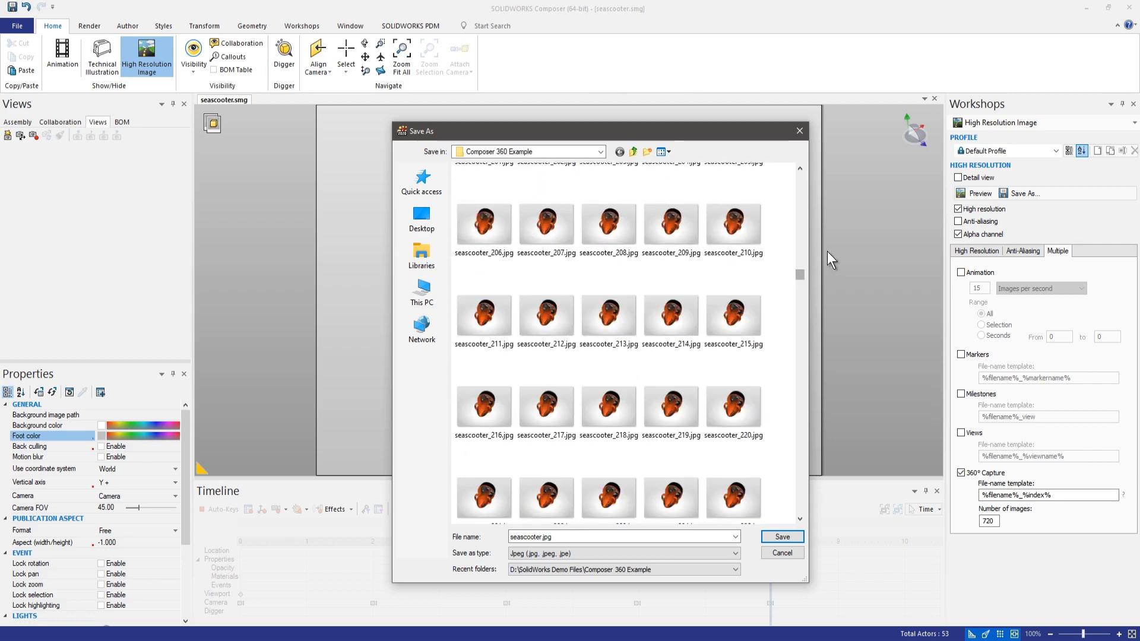
left_click(790, 554)
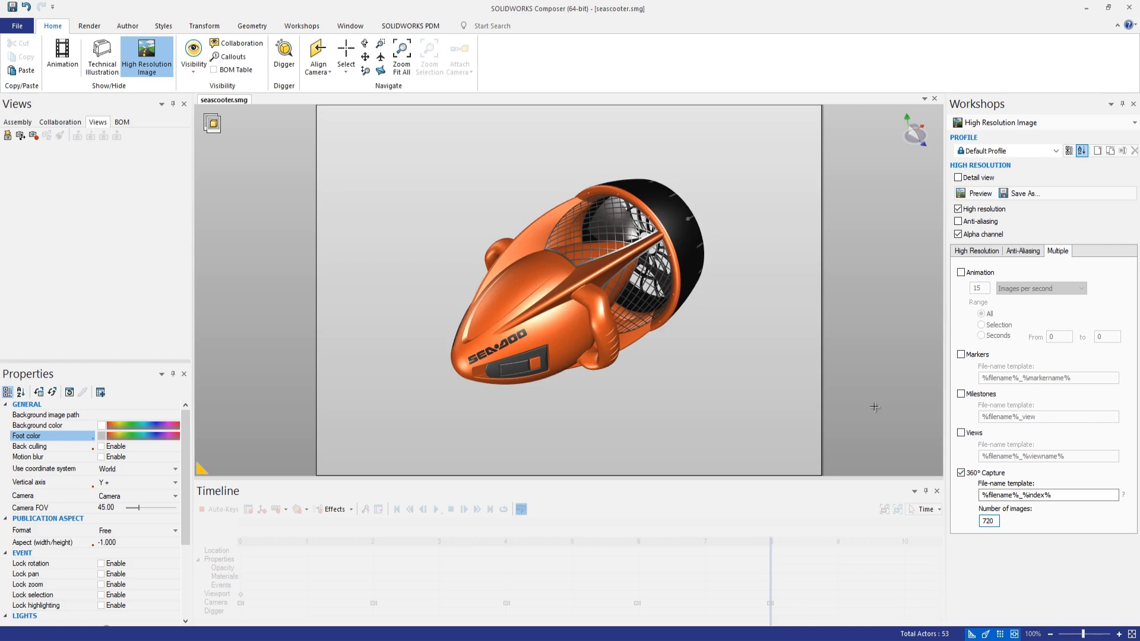
Switch to Resolve's Composer 360 Spin Edit page, then back to the Composer 360 Example folder.
key("alt+Tab")
key("alt+Tab")
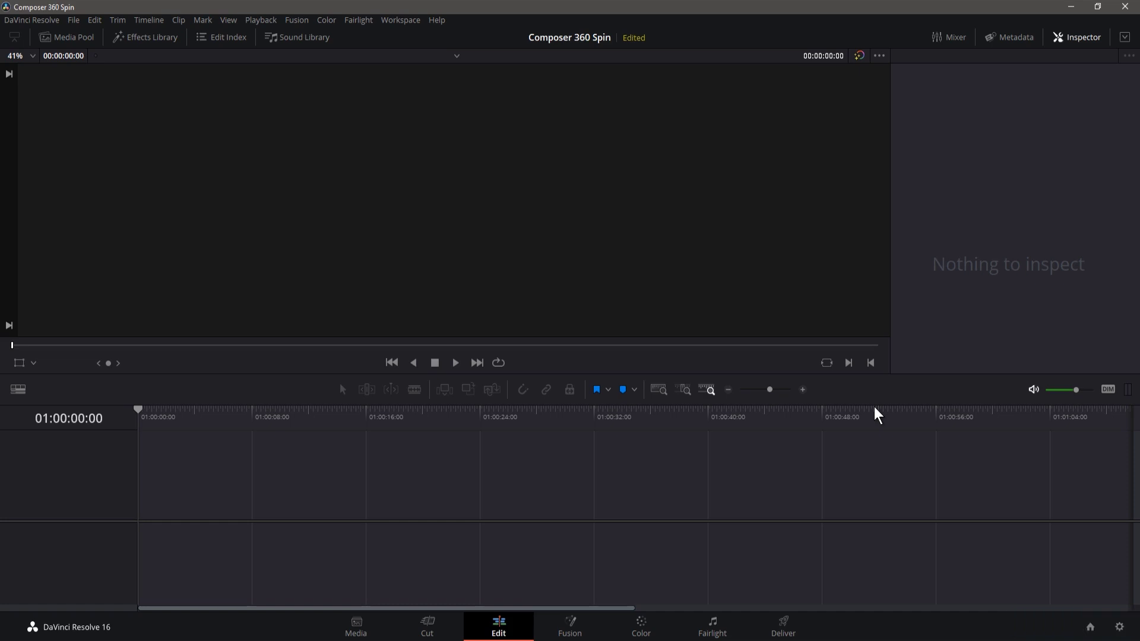
key("alt+Tab")
key("alt+Tab")
key("alt+Tab")
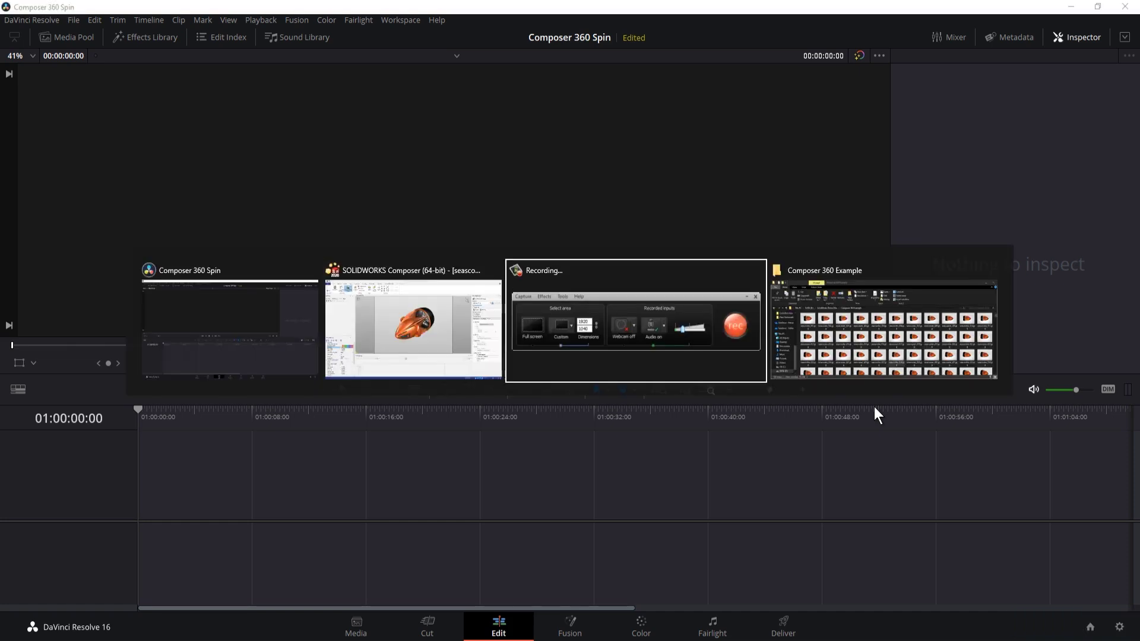
Move the Composer 360 Example window aside, select all 720 JPEGs, and drag them into Resolve.
left_click_drag(676, 141, 882, 119)
left_click(567, 259)
key("ctrl+a")
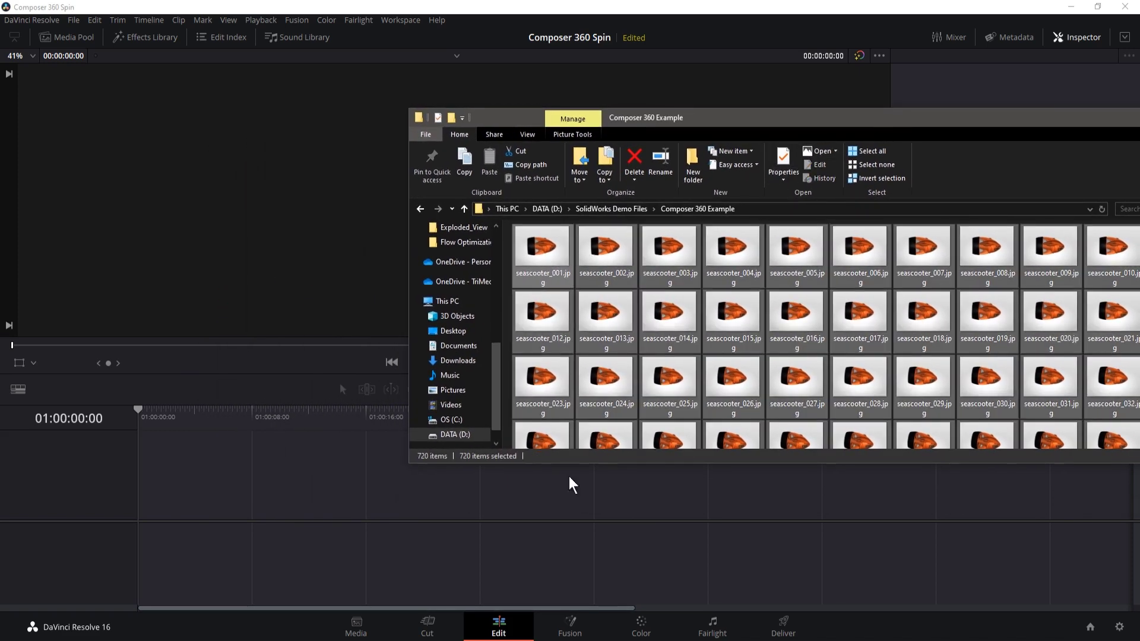
left_click(364, 233)
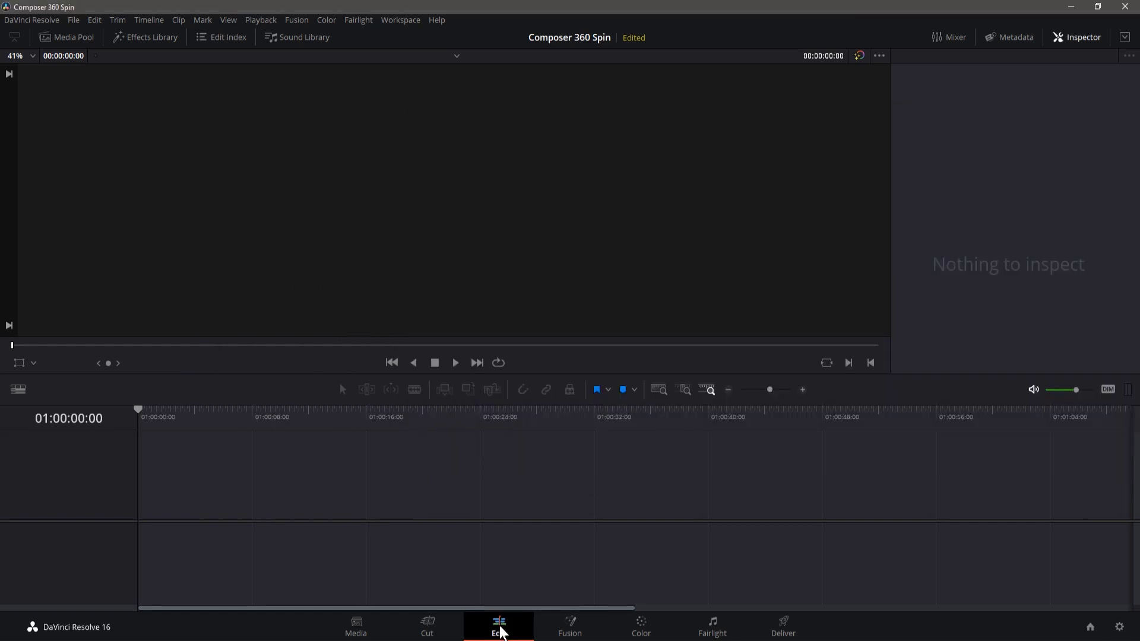
key("alt+Tab")
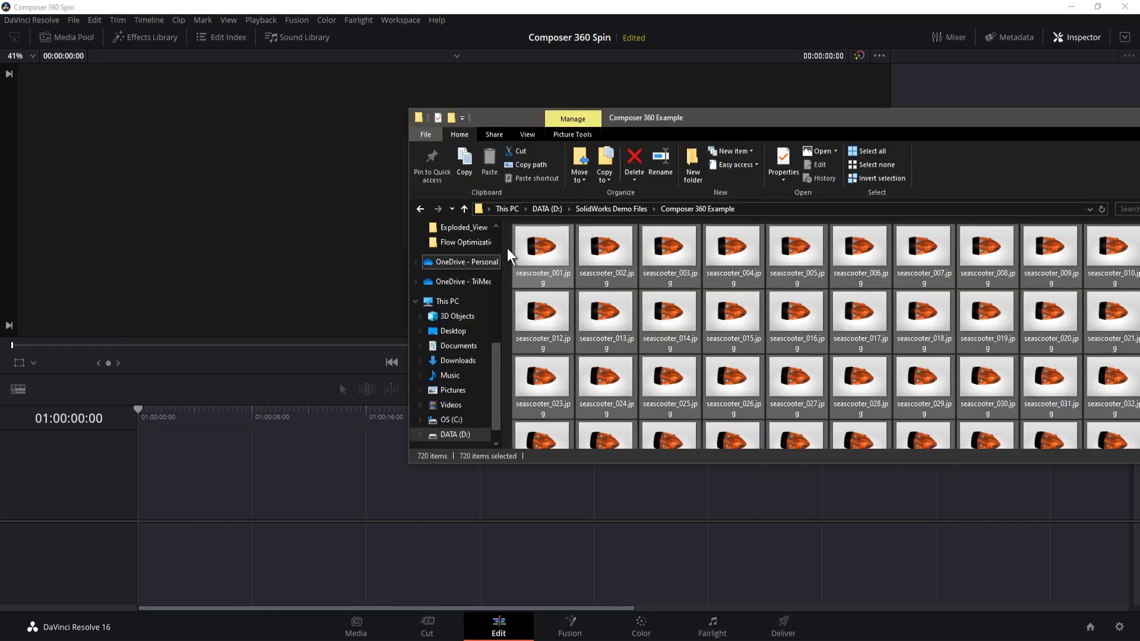
left_click_drag(543, 254, 419, 506)
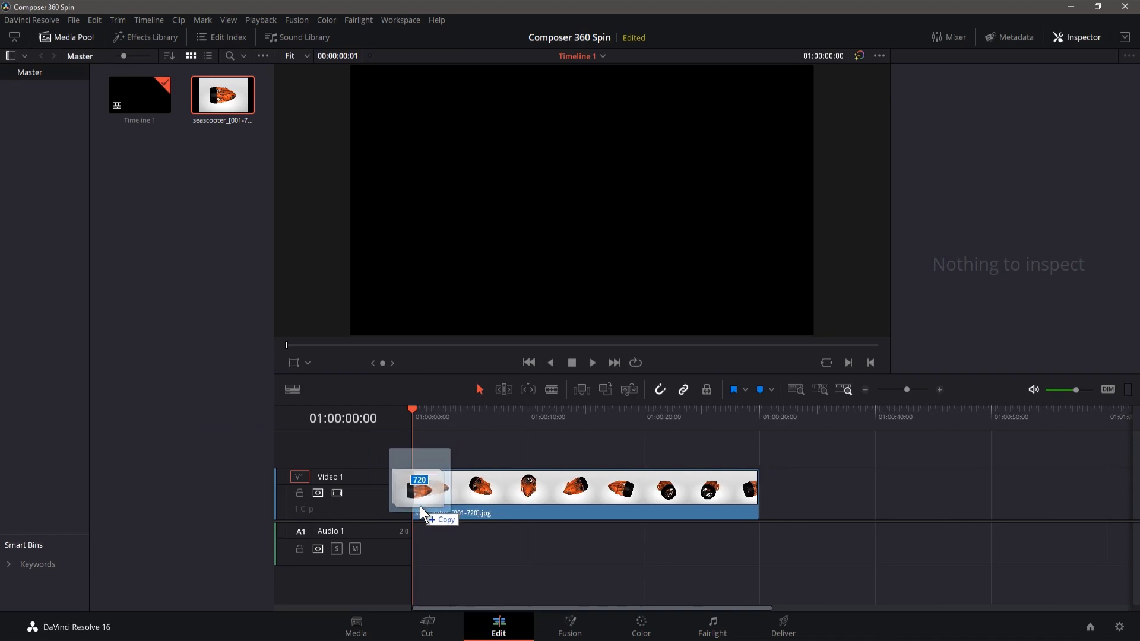
Drop the image sequence on Video 1, preview its spin, then rewind and select the clip.
left_click_drag(420, 505, 419, 505)
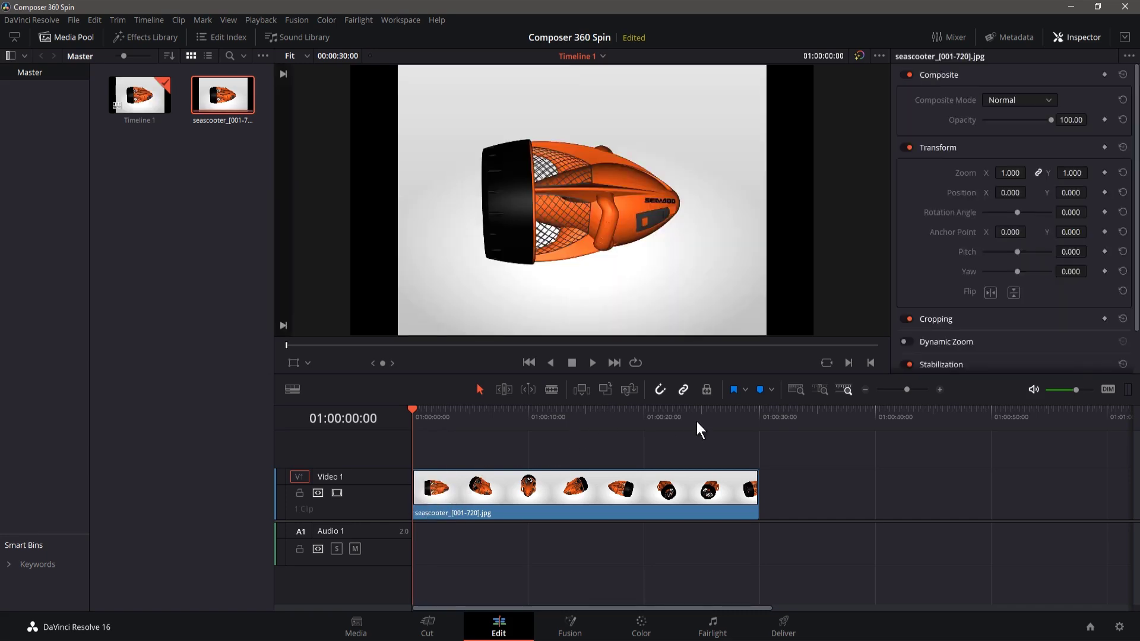
left_click(593, 364)
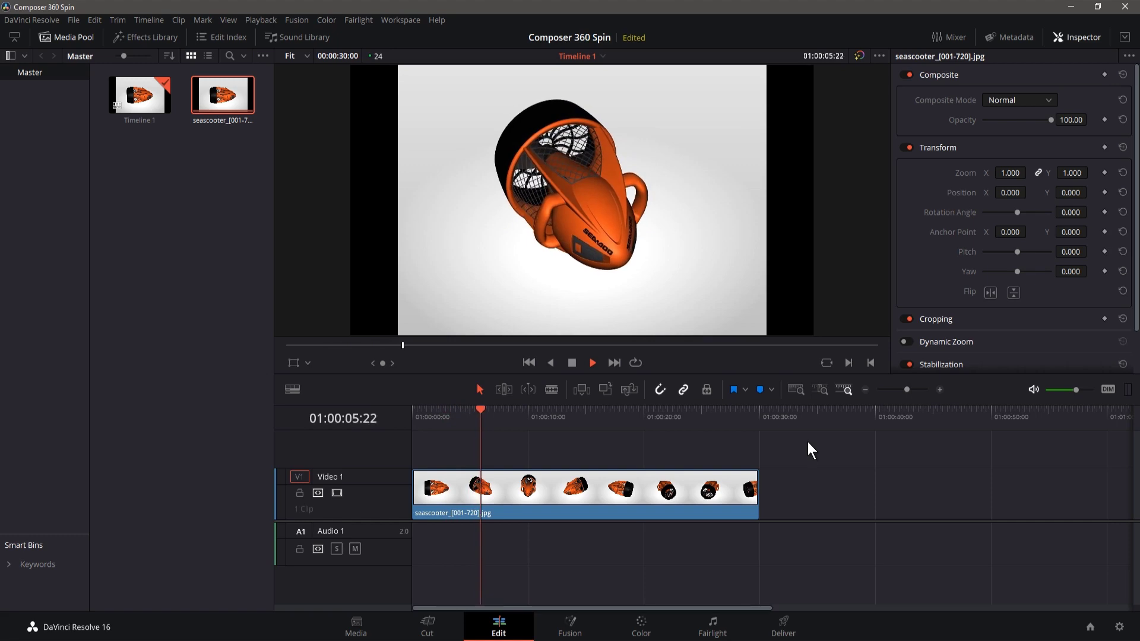
left_click(575, 363)
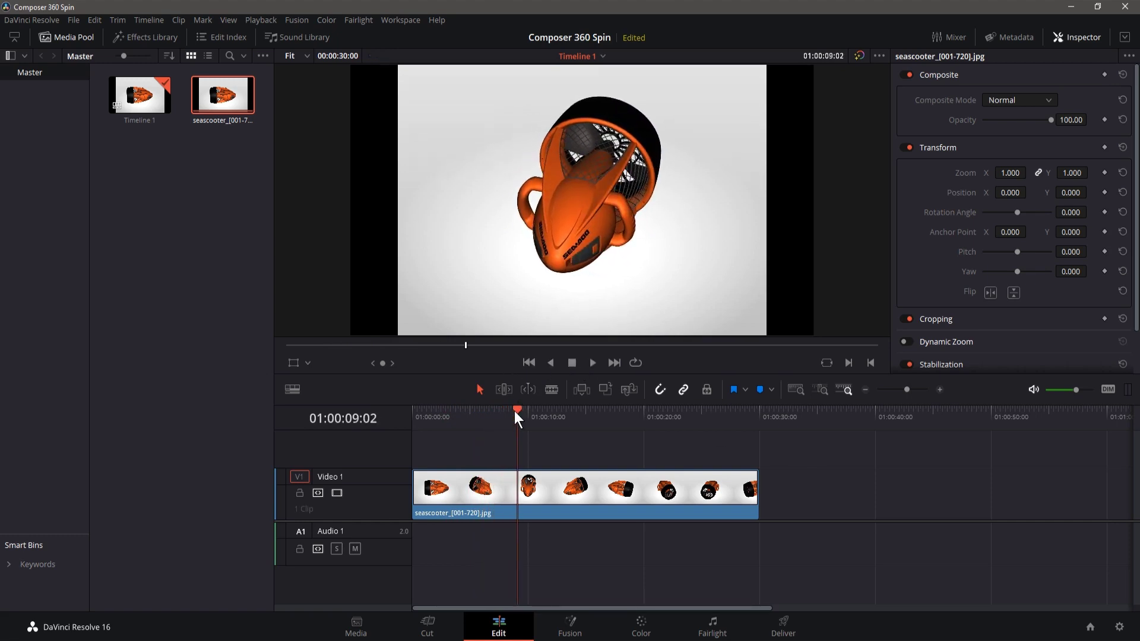
left_click_drag(515, 411, 410, 413)
left_click(515, 498)
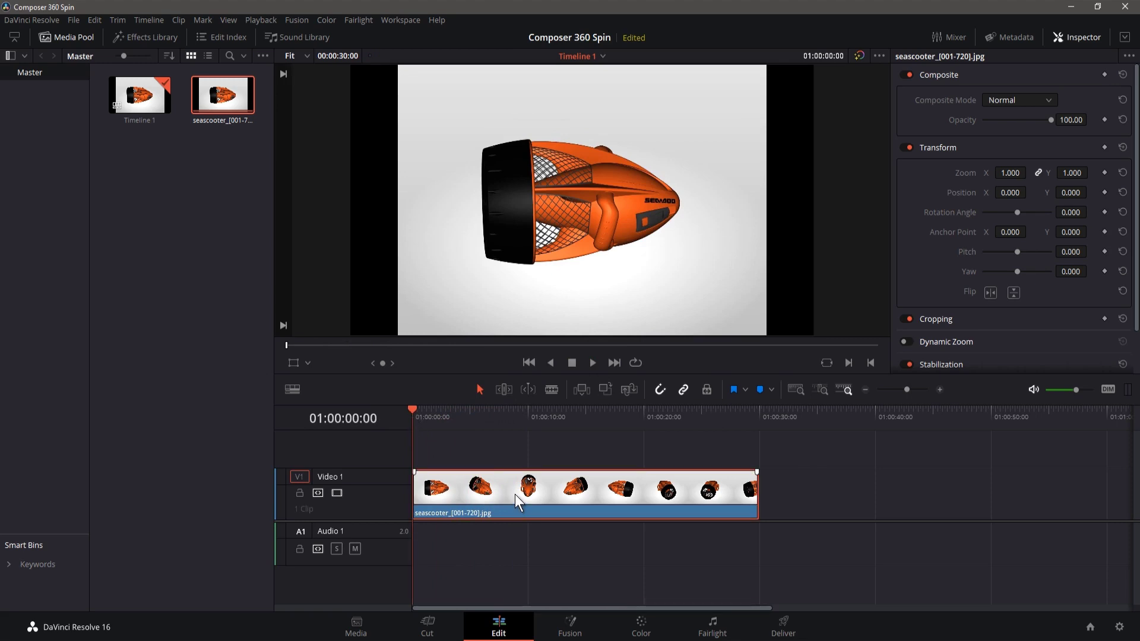
Change the seascooter clip's speed to 200% via Change Clip Speed.
right_click(515, 500)
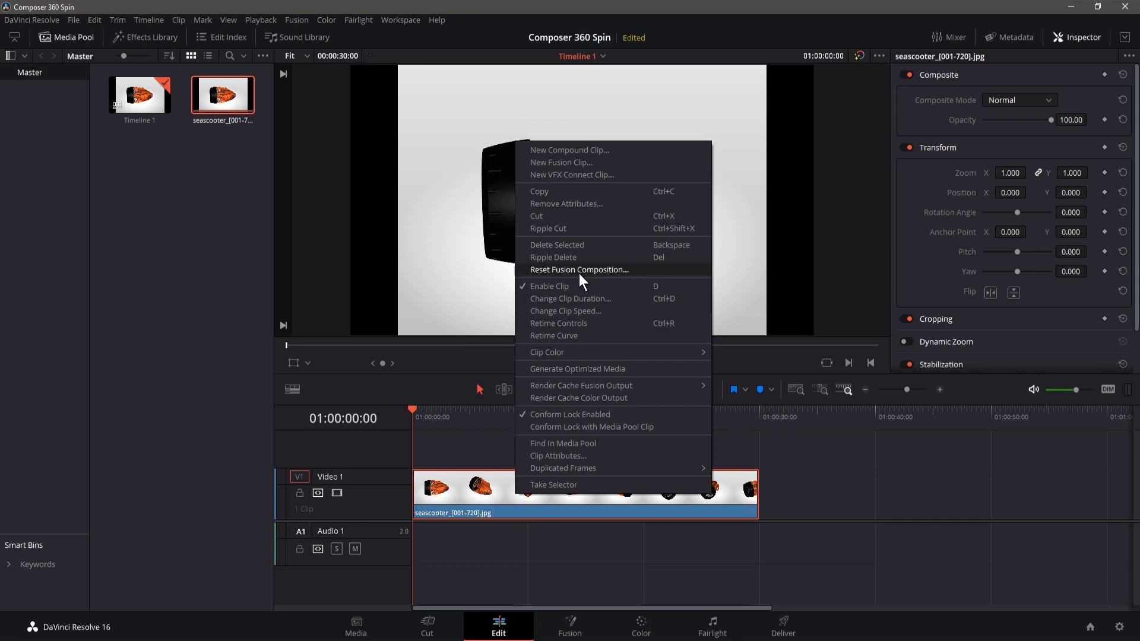
left_click(575, 311)
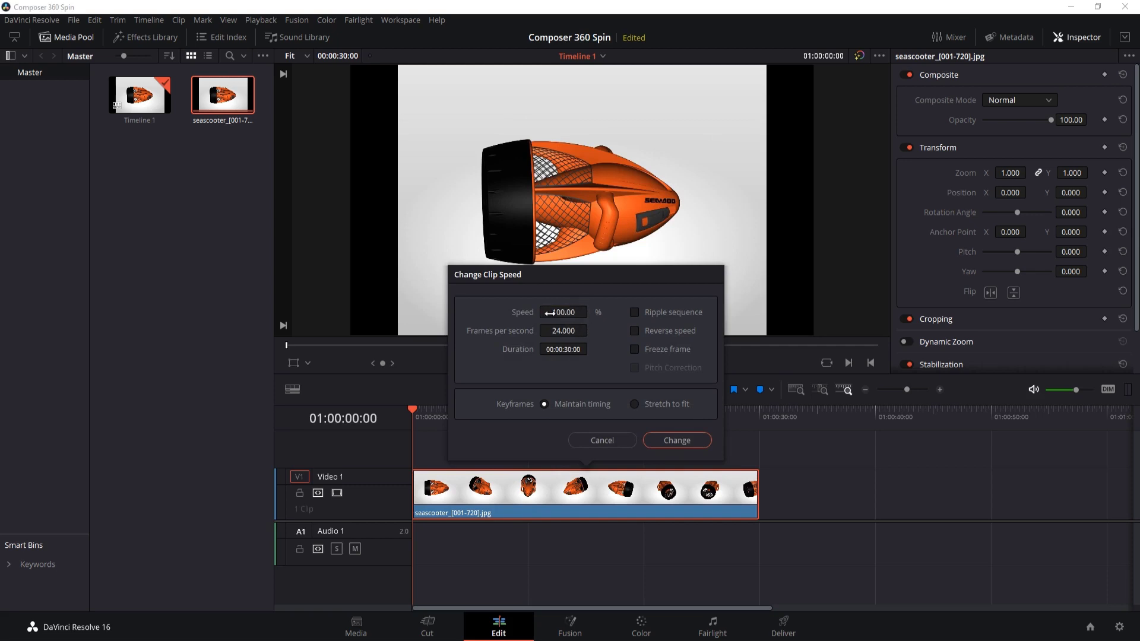
double_click(550, 313)
type("200")
key("Return")
left_click(675, 440)
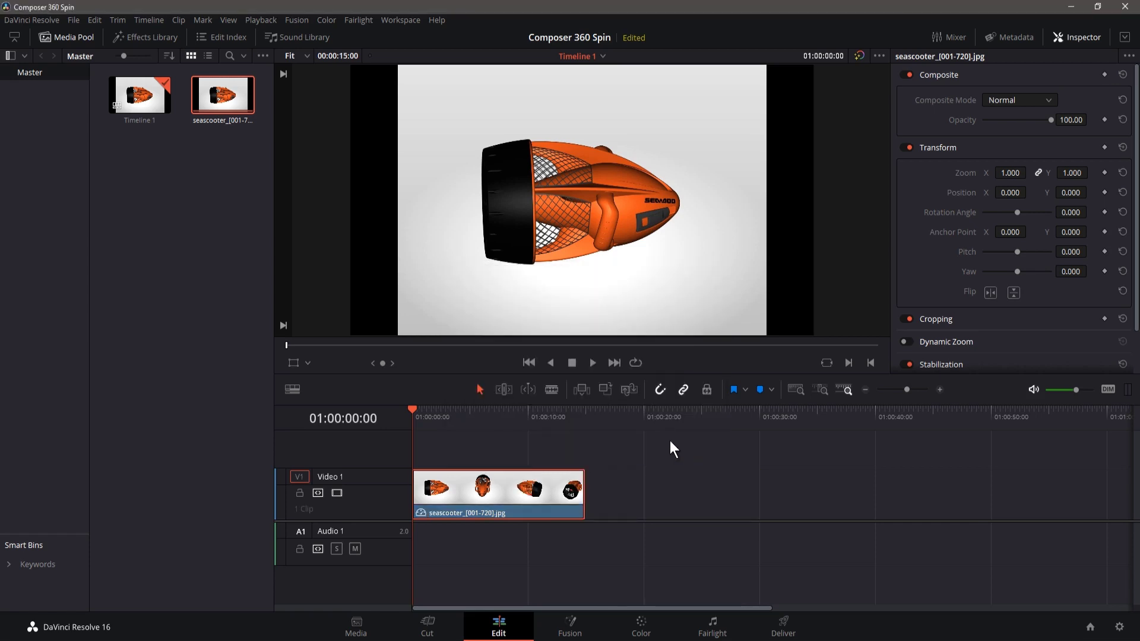
left_click(591, 363)
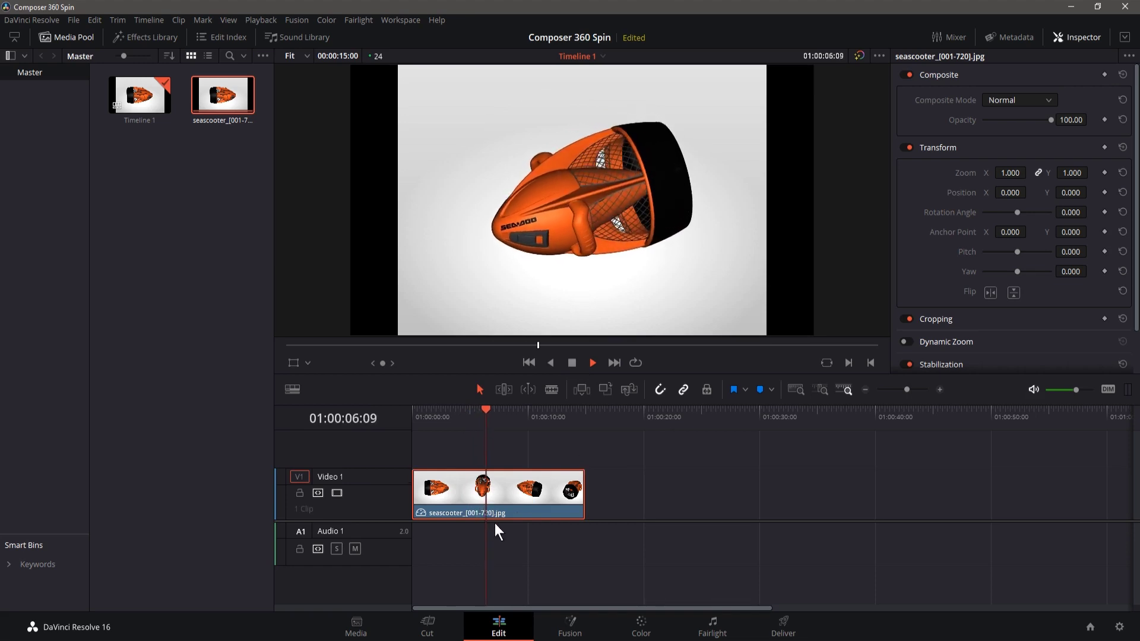
left_click(573, 361)
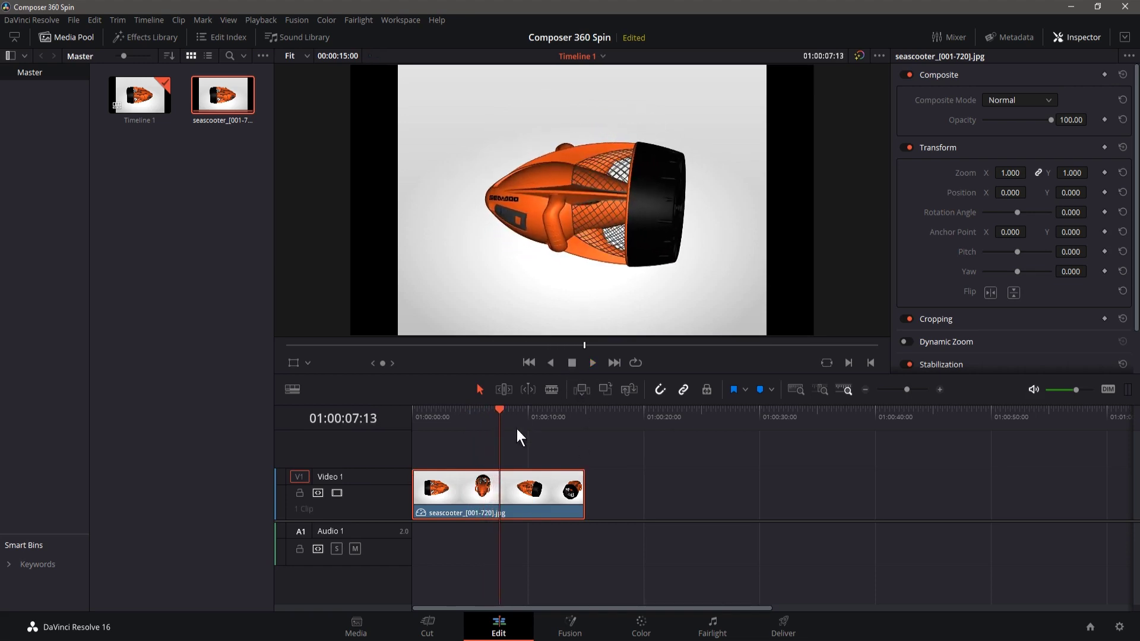